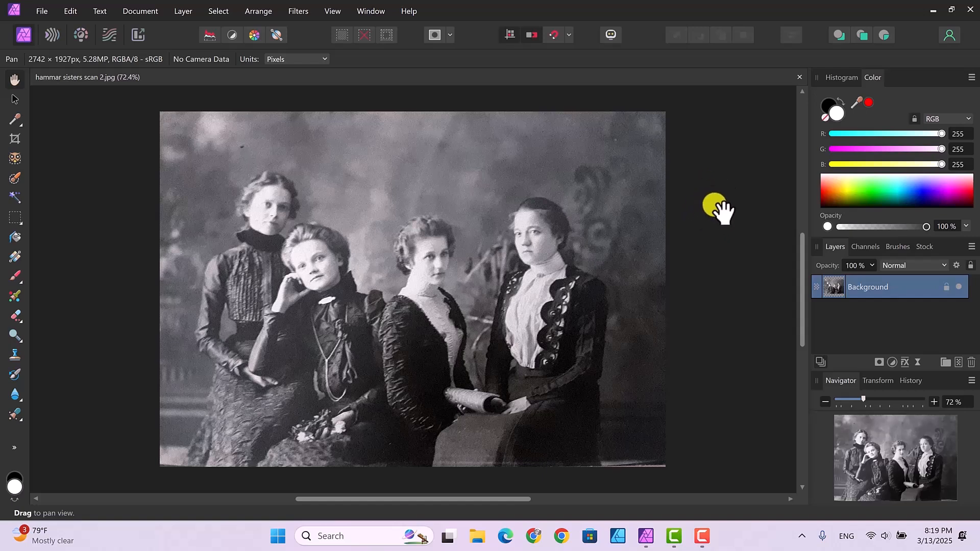
pyautogui.scroll(1, 723, 210)
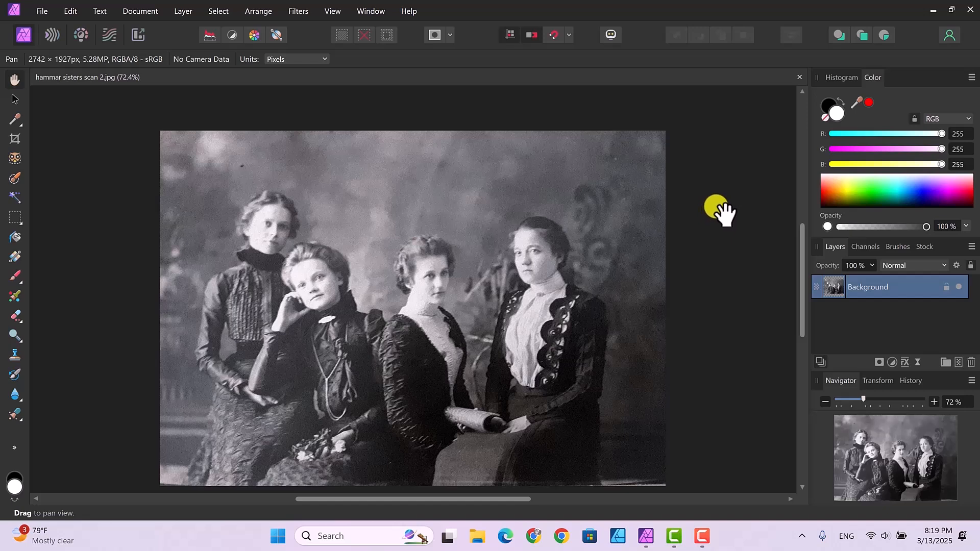
pyautogui.scroll(-2, 803, 244)
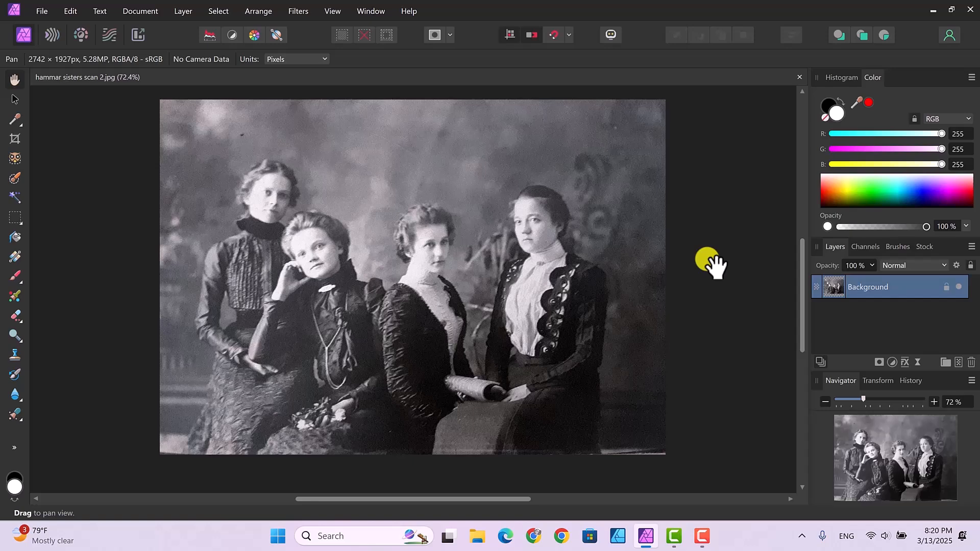
pyautogui.scroll(3, 711, 262)
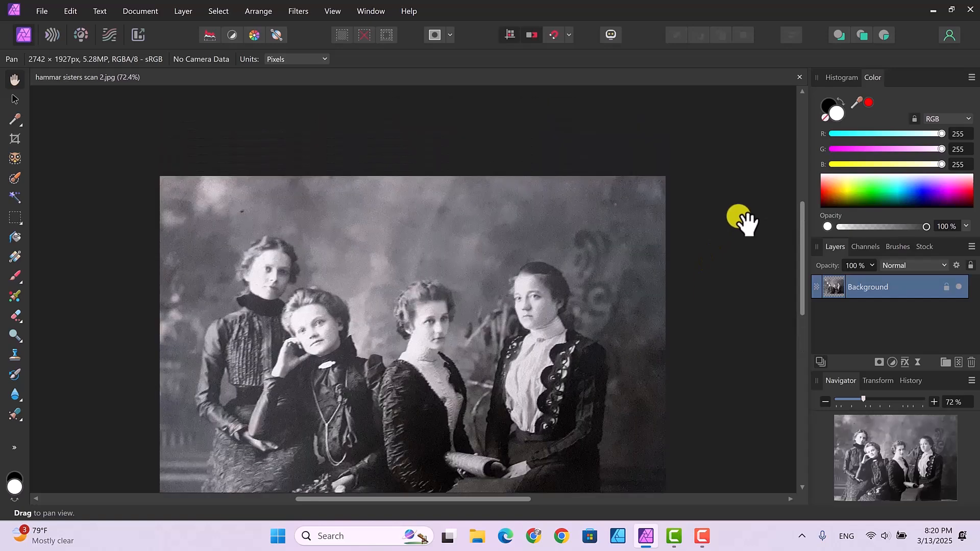
pyautogui.moveTo(805, 277); pyautogui.dragTo(803, 309)
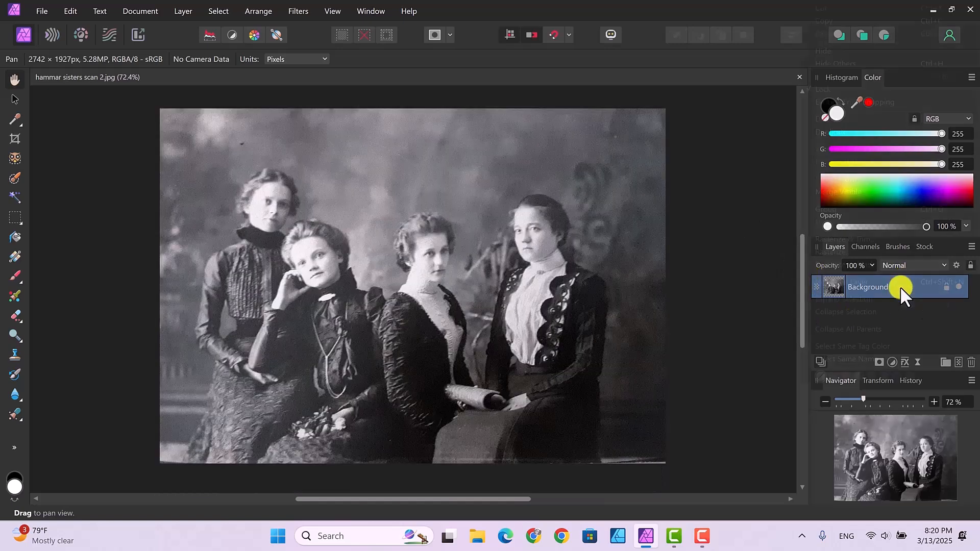
# - Duplicate the Background layer and hide the original layer beneath the copy
pyautogui.rightClick(900, 286)
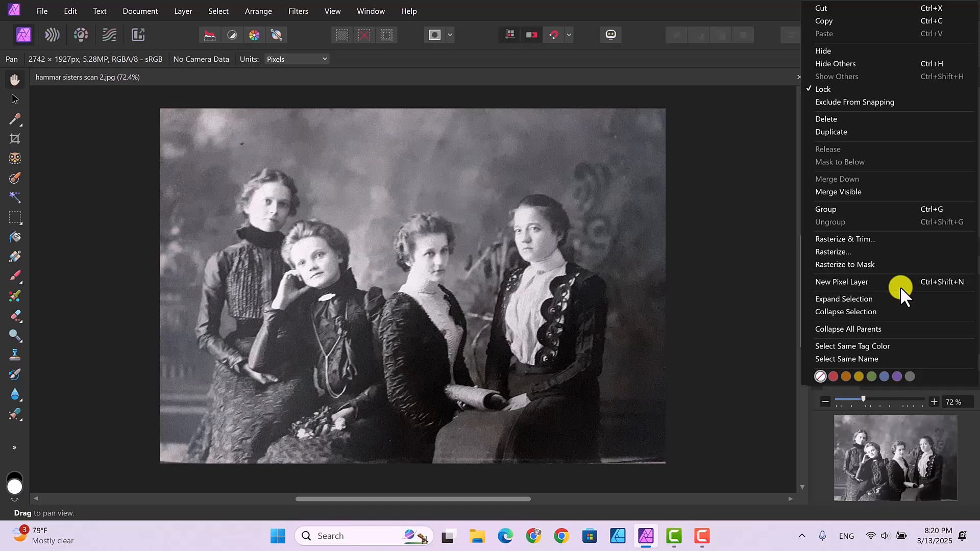
pyautogui.click(841, 131)
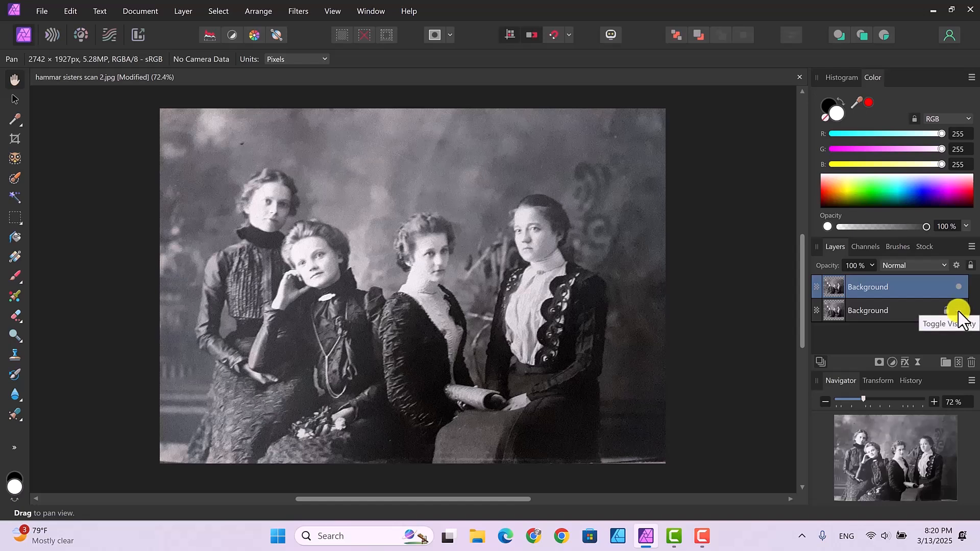
pyautogui.click(959, 310)
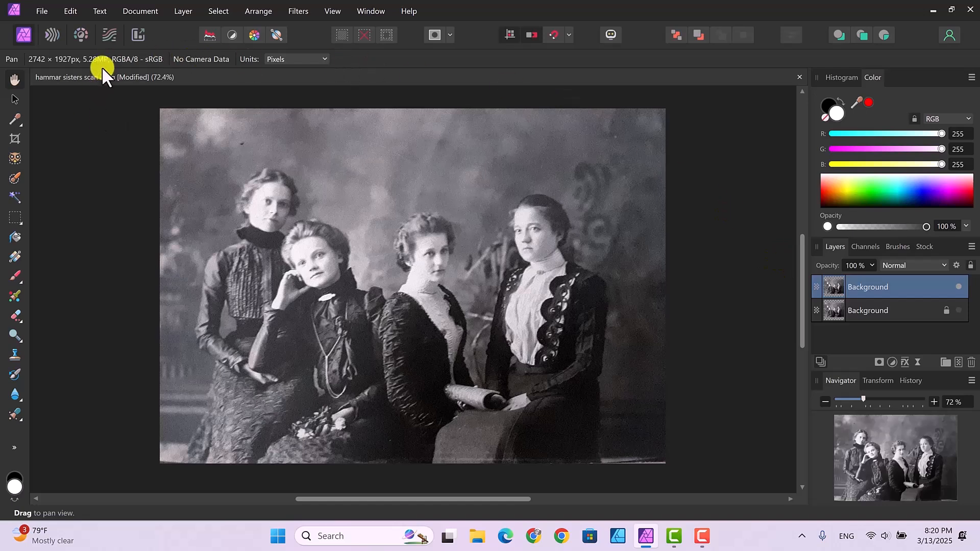
# - Open the duplicated layer in the Tone Mapping Persona with the whole photo in view
pyautogui.click(107, 34)
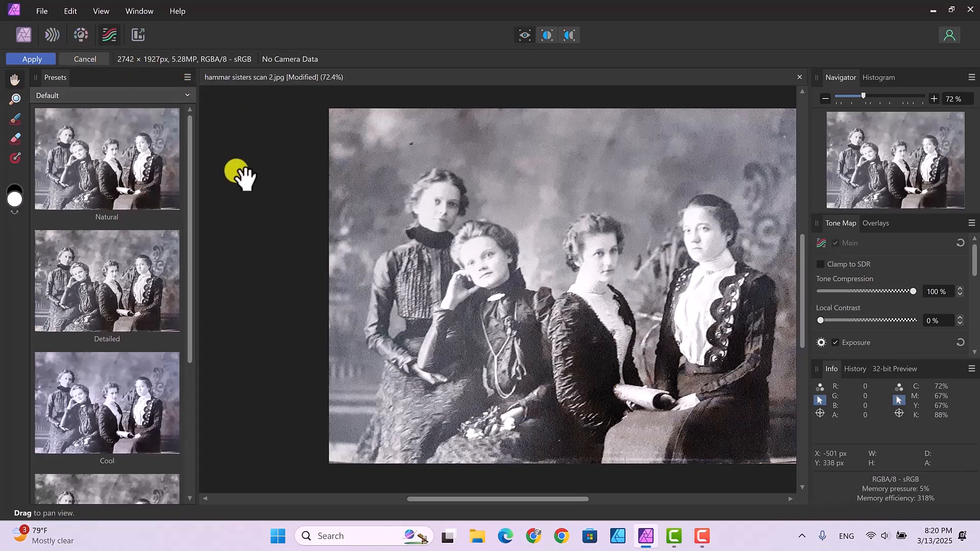
pyautogui.moveTo(449, 499); pyautogui.dragTo(454, 498)
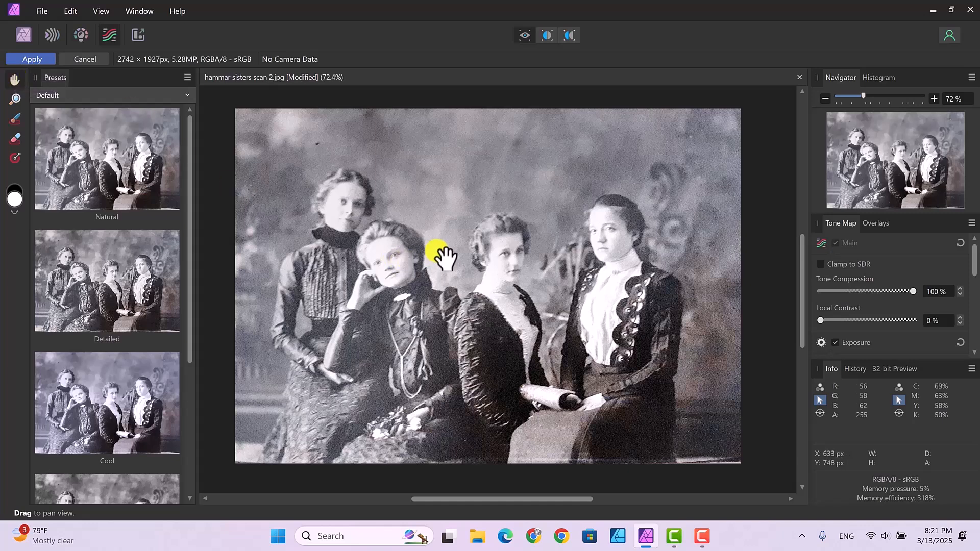
pyautogui.moveTo(506, 258); pyautogui.dragTo(453, 254)
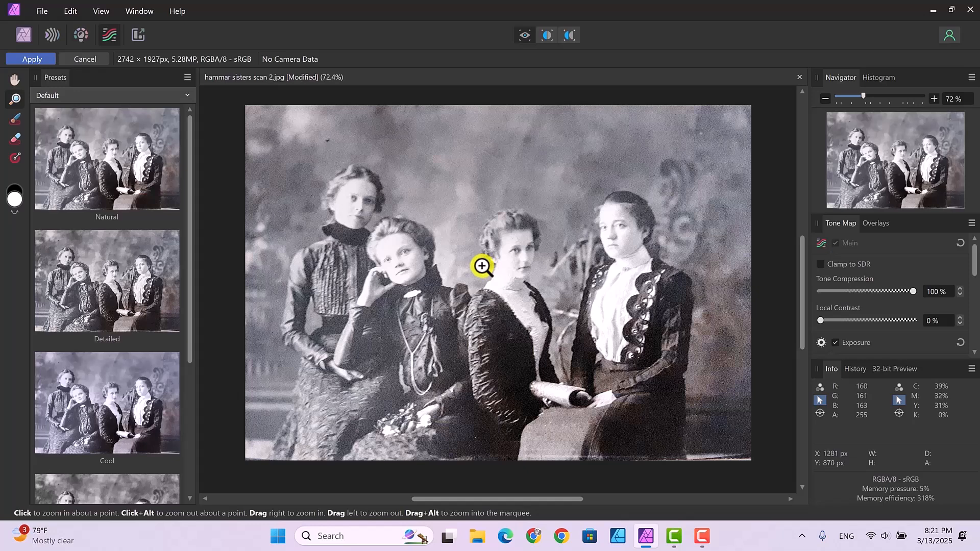
pyautogui.moveTo(483, 266); pyautogui.dragTo(449, 280)
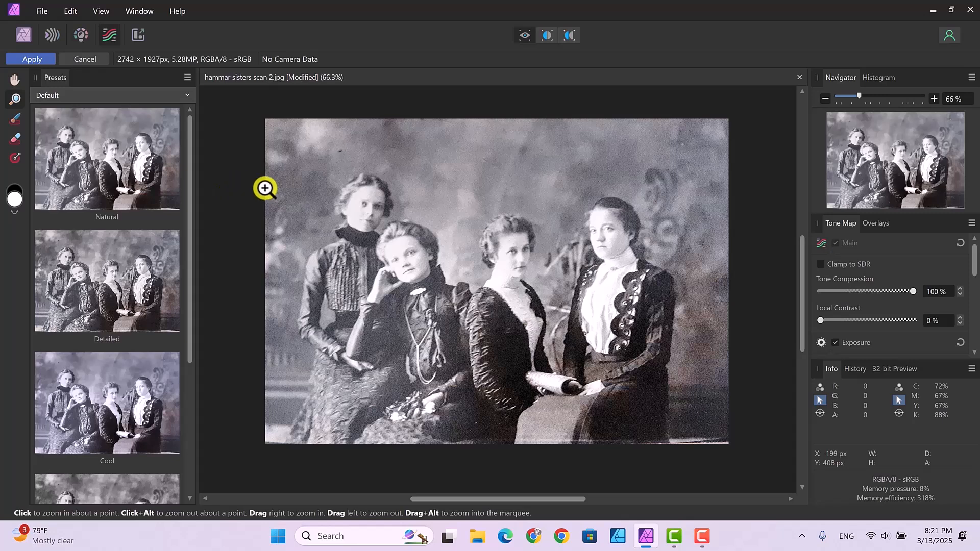
# - Paint a brush overlay across the four women's faces using a 500 px brush at 50 % hardness
pyautogui.click(15, 119)
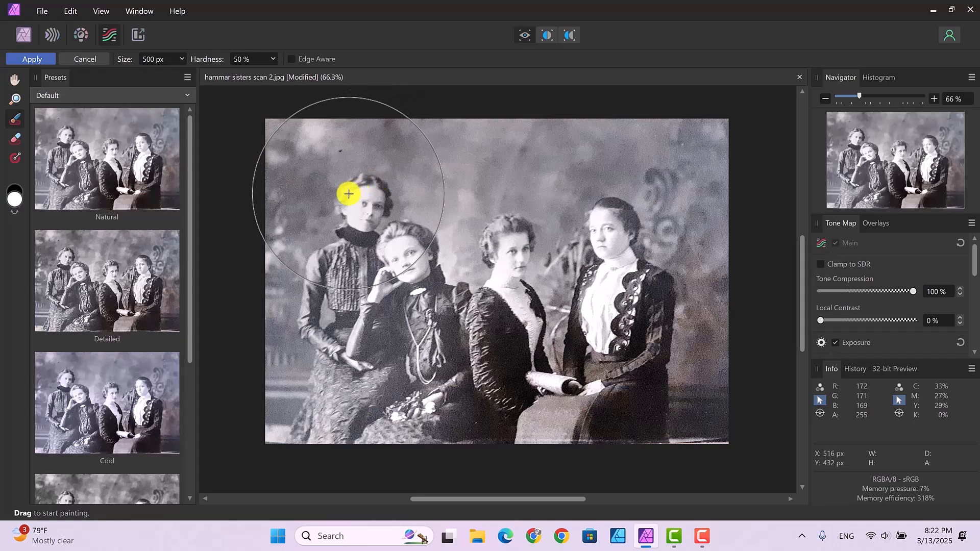
pyautogui.moveTo(349, 194); pyautogui.dragTo(514, 208)
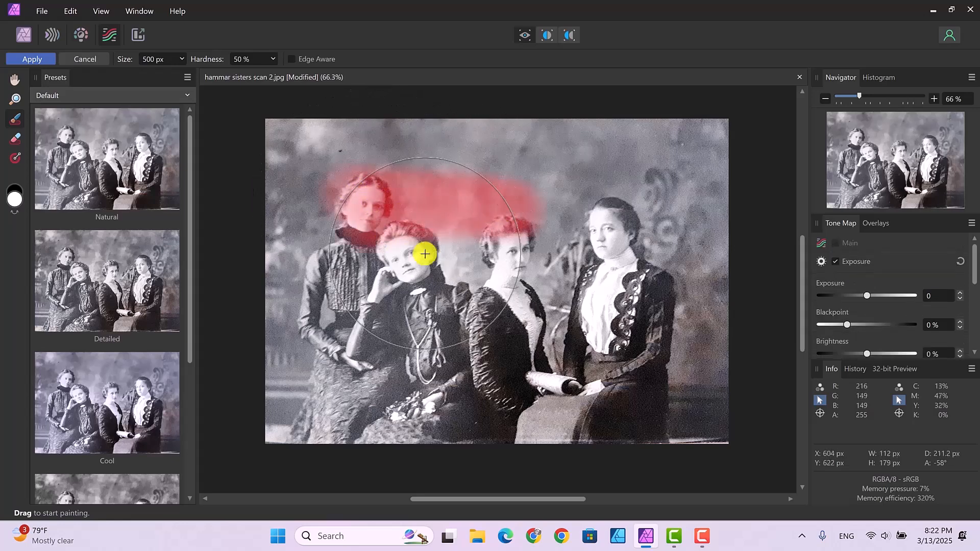
pyautogui.moveTo(596, 221)
pyautogui.mouseDown()
pyautogui.moveTo(638, 286)
pyautogui.moveTo(518, 263)
pyautogui.moveTo(451, 264)
pyautogui.moveTo(400, 252)
pyautogui.moveTo(359, 215)
pyautogui.mouseUp()
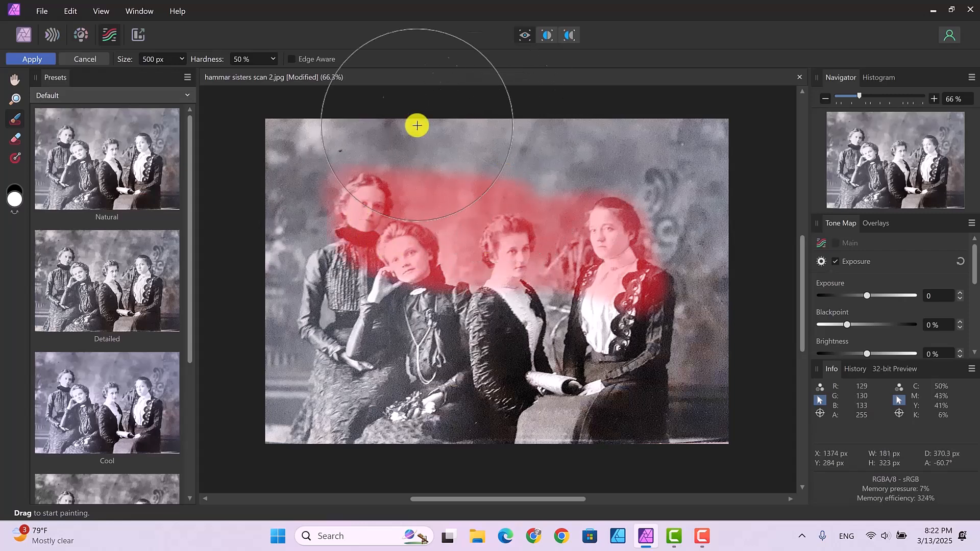
# - Erase the painted overlay from the women's faces with a 500 px eraser at 50 % hardness
pyautogui.click(15, 138)
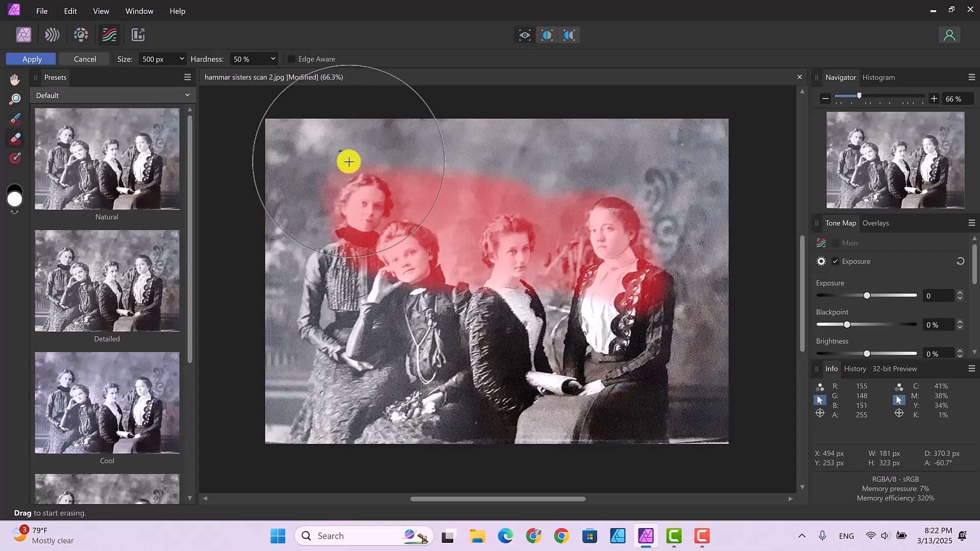
pyautogui.moveTo(332, 179)
pyautogui.mouseDown()
pyautogui.moveTo(556, 193)
pyautogui.moveTo(616, 221)
pyautogui.moveTo(649, 268)
pyautogui.moveTo(640, 280)
pyautogui.moveTo(434, 268)
pyautogui.moveTo(362, 239)
pyautogui.moveTo(355, 214)
pyautogui.mouseUp()
pyautogui.moveTo(465, 227)
pyautogui.mouseDown()
pyautogui.moveTo(608, 222)
pyautogui.moveTo(655, 270)
pyautogui.moveTo(645, 298)
pyautogui.moveTo(652, 243)
pyautogui.mouseUp()
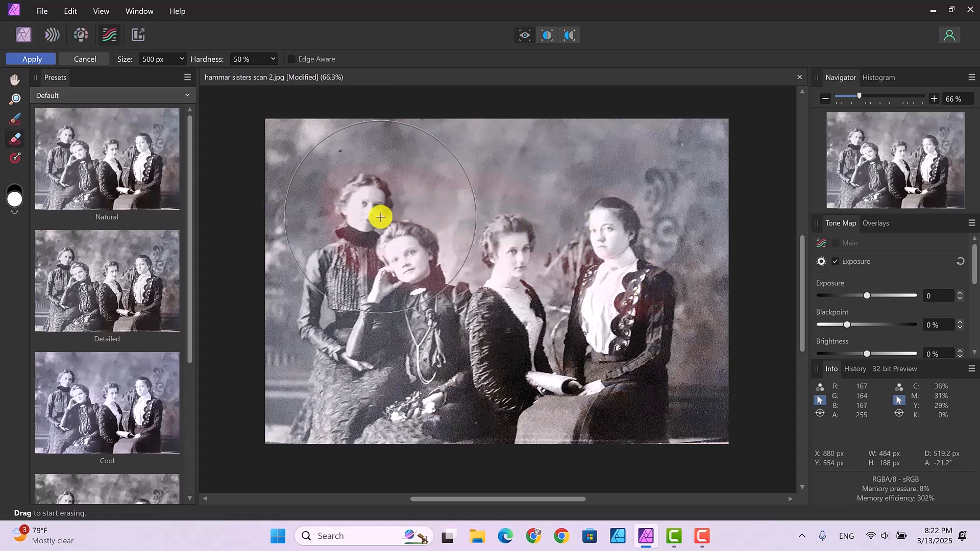
pyautogui.moveTo(375, 192)
pyautogui.mouseDown()
pyautogui.moveTo(542, 192)
pyautogui.moveTo(584, 210)
pyautogui.moveTo(402, 221)
pyautogui.moveTo(362, 245)
pyautogui.moveTo(369, 264)
pyautogui.moveTo(528, 268)
pyautogui.moveTo(626, 251)
pyautogui.moveTo(621, 228)
pyautogui.moveTo(551, 219)
pyautogui.moveTo(438, 238)
pyautogui.moveTo(443, 256)
pyautogui.moveTo(515, 256)
pyautogui.moveTo(525, 236)
pyautogui.mouseUp()
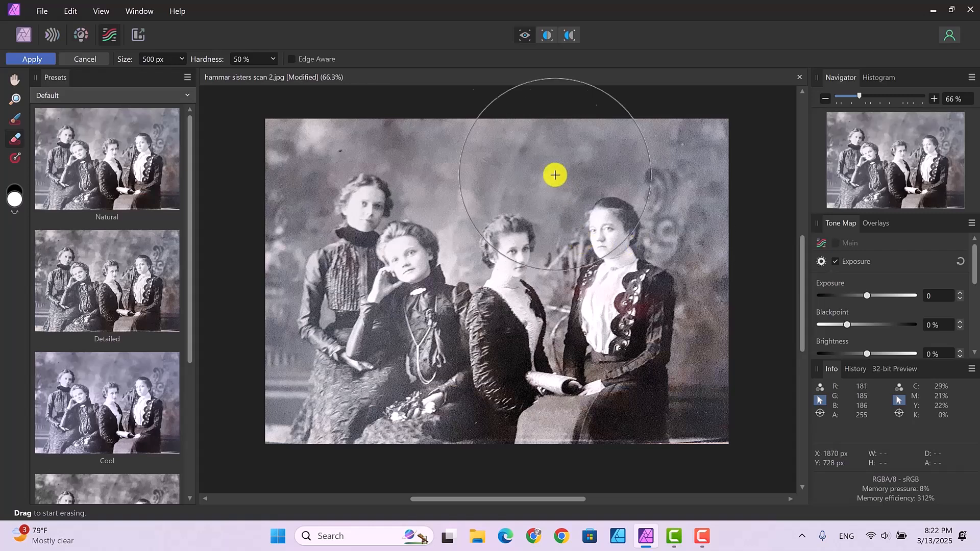
# - Draw a linear gradient overlay diagonally from the photo's upper-left corner to the seated woman on the right
pyautogui.click(15, 156)
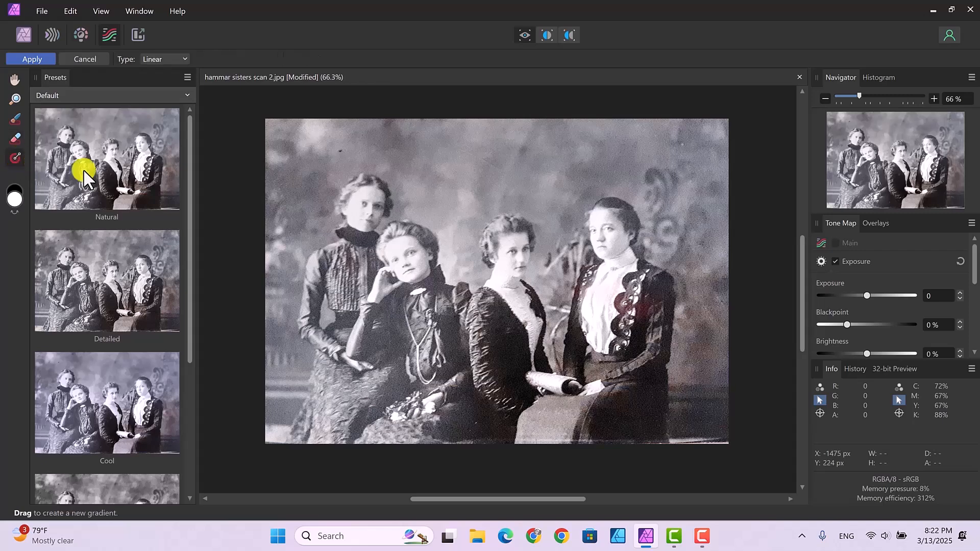
pyautogui.moveTo(286, 136); pyautogui.dragTo(637, 361)
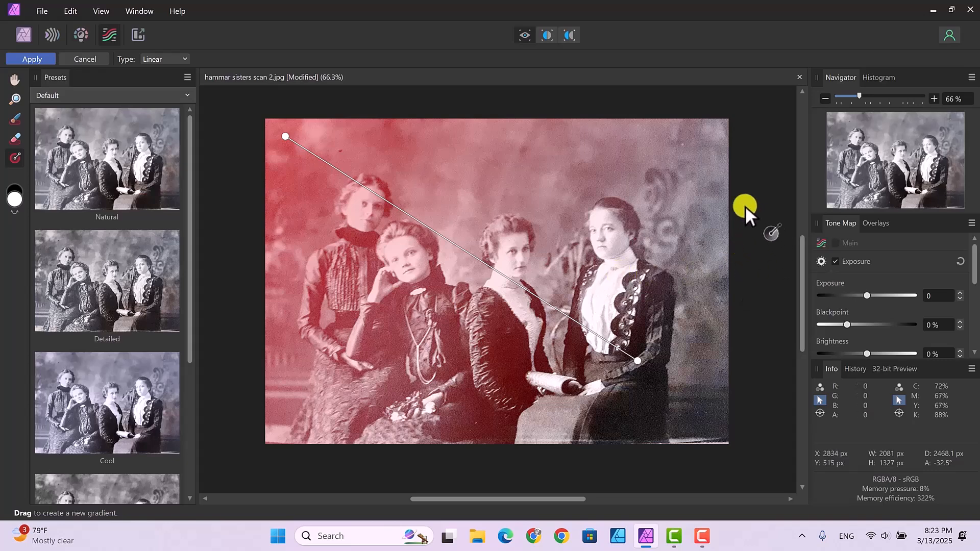
# - Delete the gradient overlay and the brush overlay, leaving only the Master
pyautogui.click(878, 224)
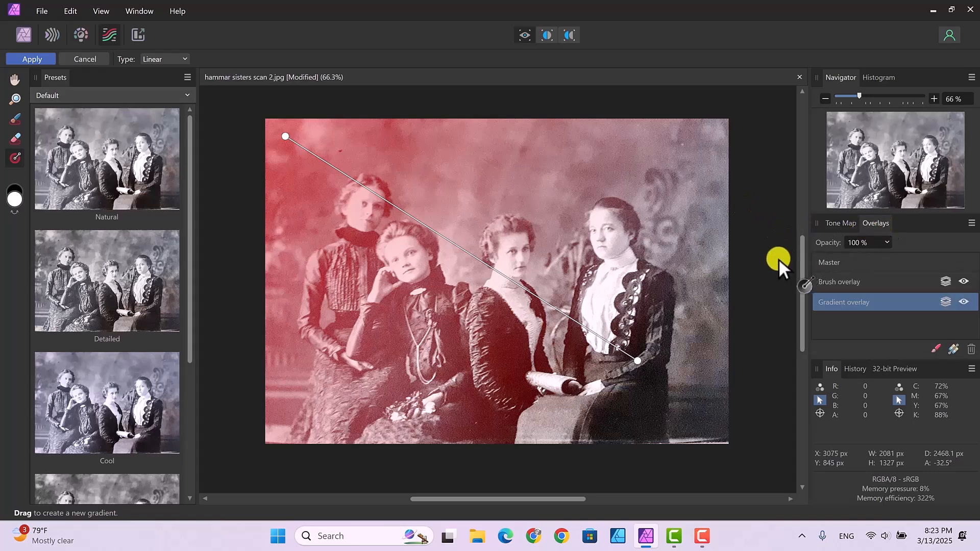
pyautogui.click(972, 350)
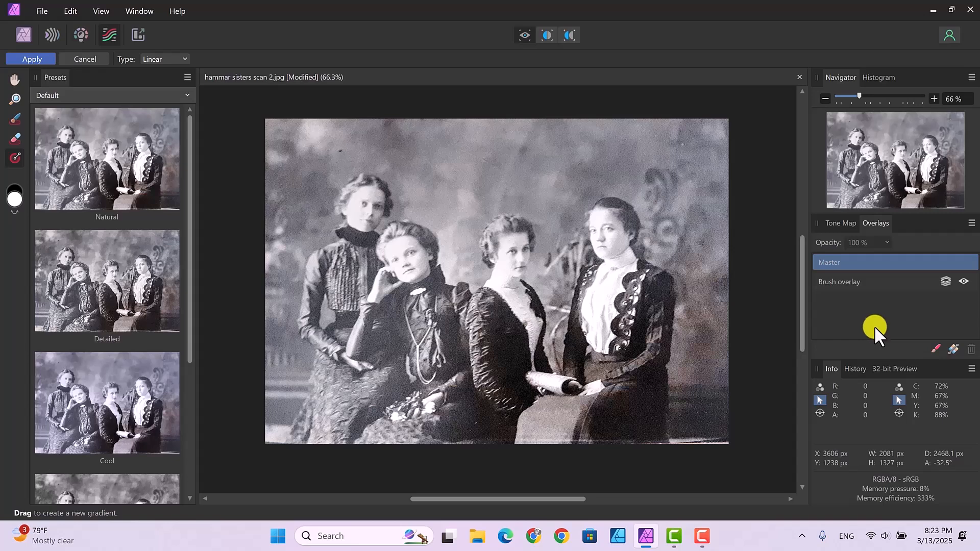
pyautogui.click(853, 279)
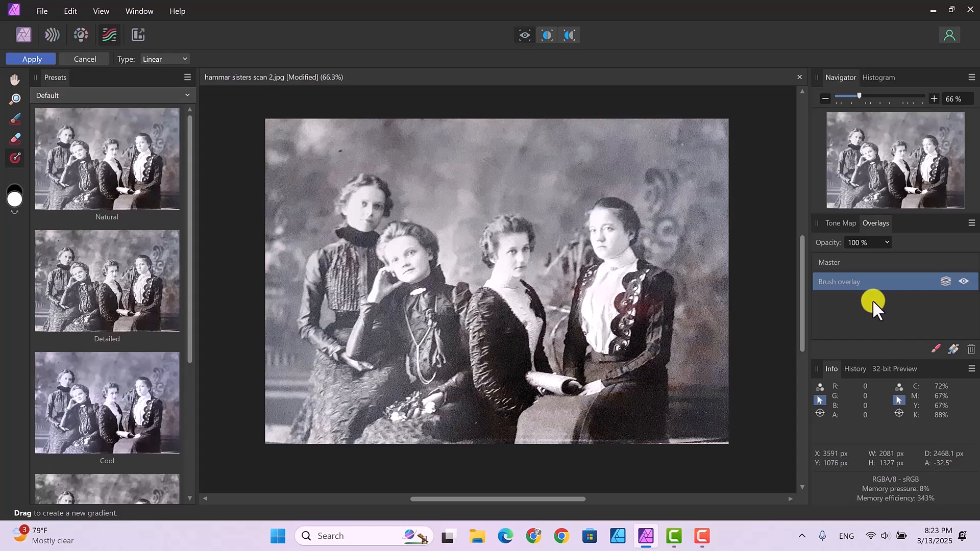
pyautogui.click(971, 350)
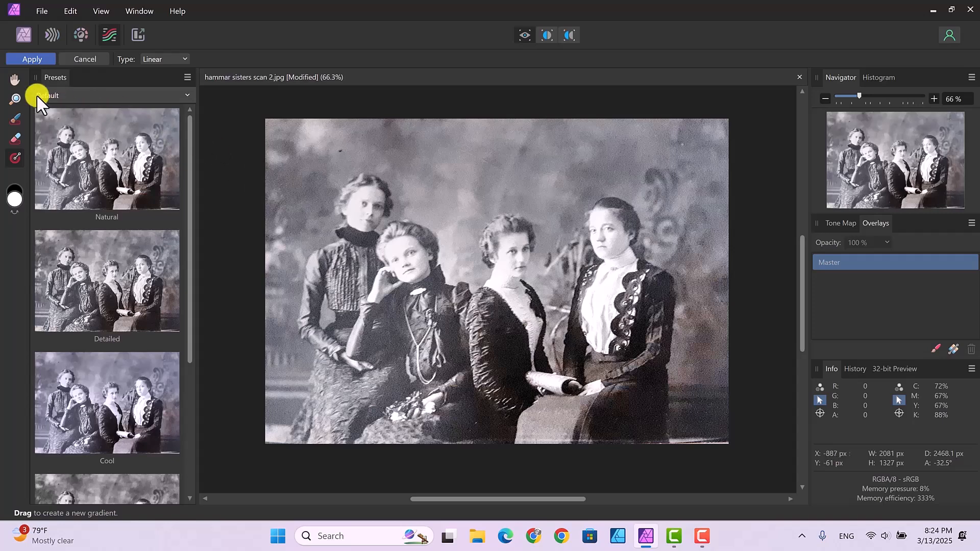
# - Try the Natural, Detailed and Cool tone mapping presets on the photo
pyautogui.click(14, 79)
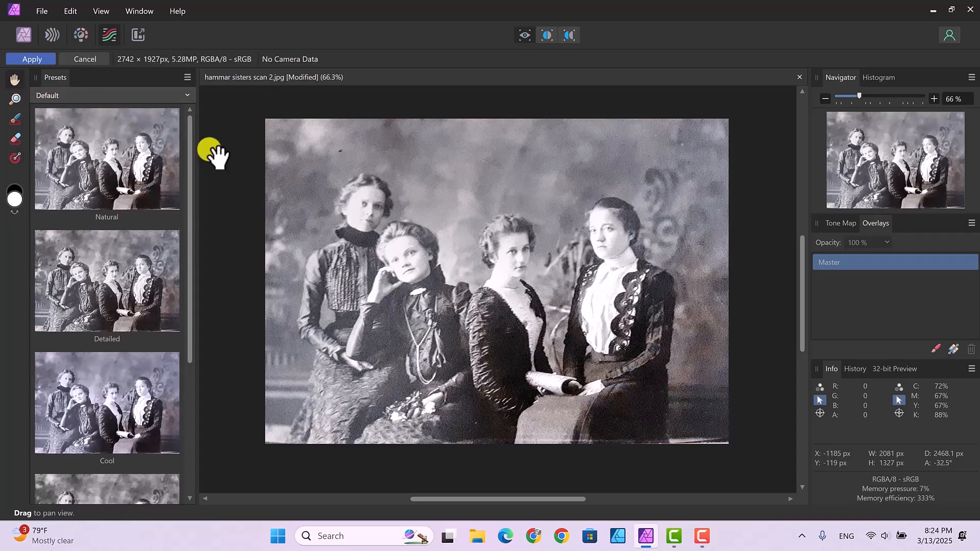
pyautogui.click(107, 161)
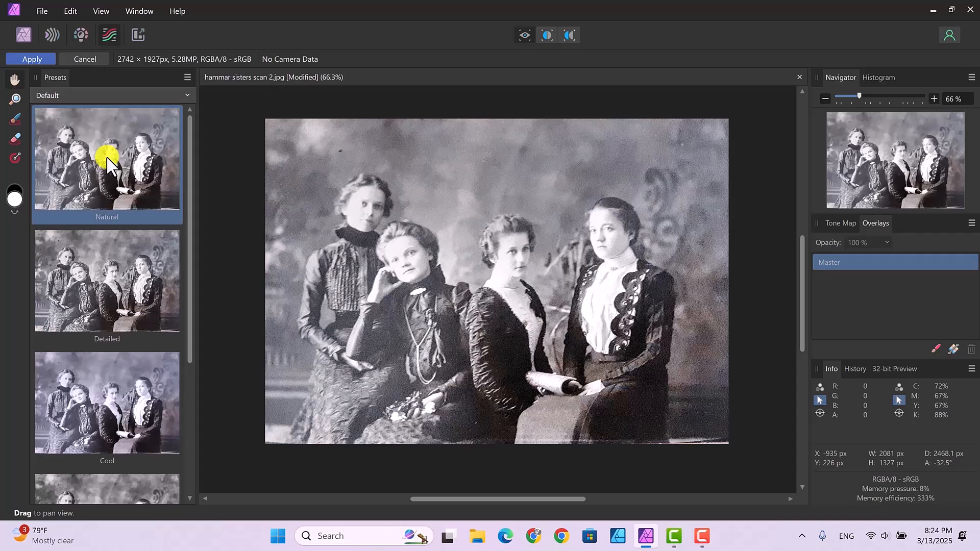
pyautogui.click(102, 278)
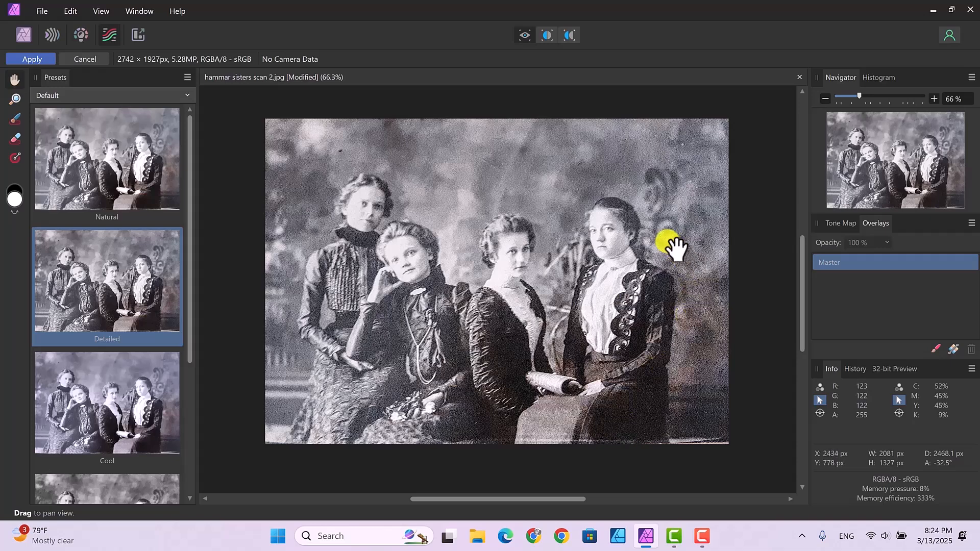
pyautogui.click(114, 398)
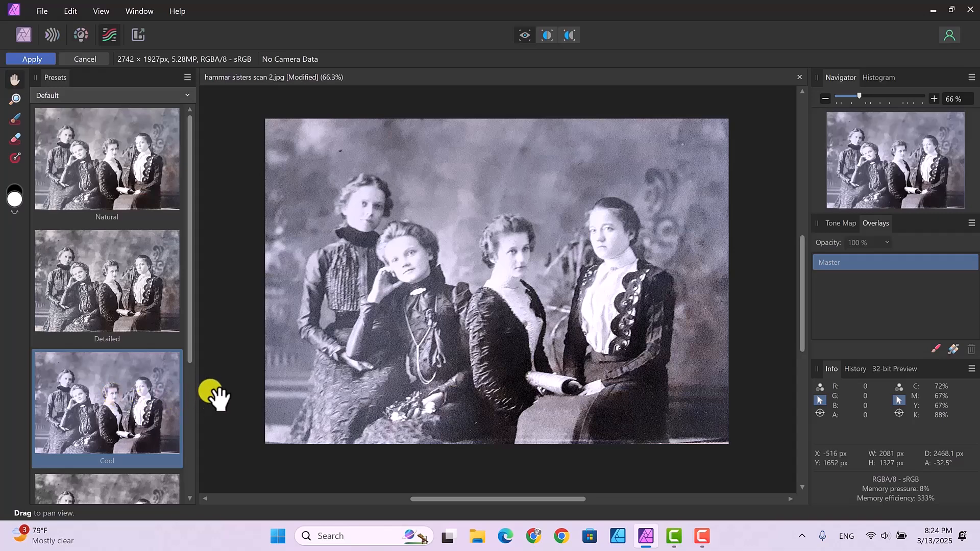
# - Try the High contrast black and white preset and the Dramatic preset on the photo
pyautogui.moveTo(187, 338); pyautogui.dragTo(191, 419)
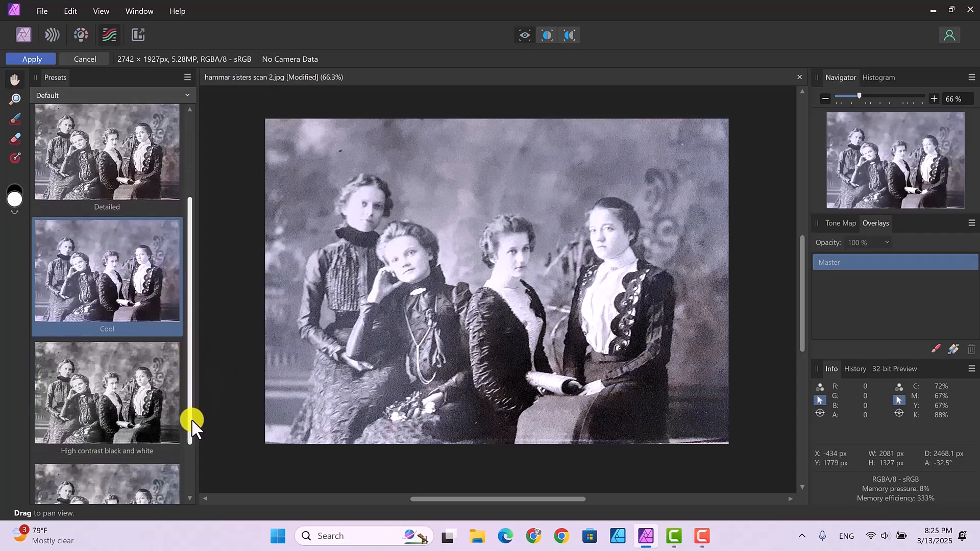
pyautogui.click(98, 393)
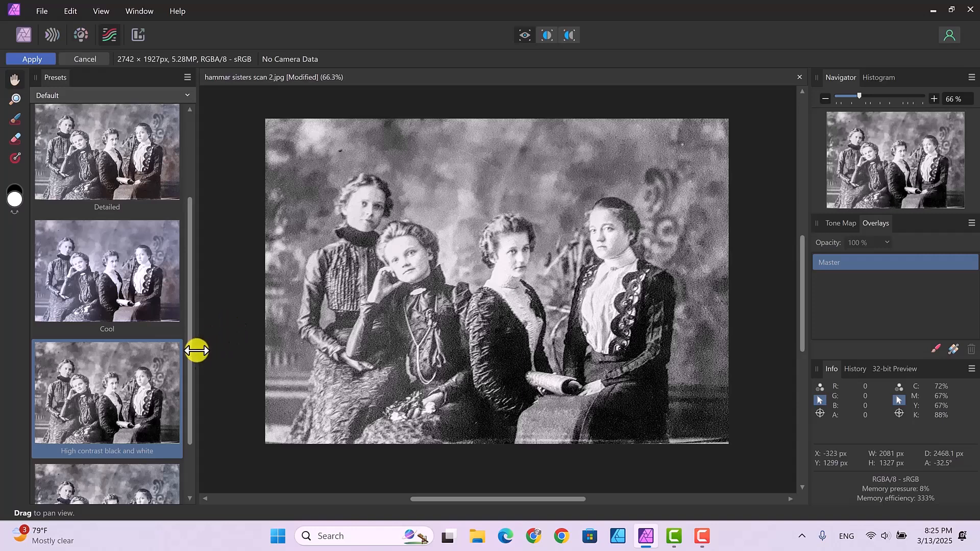
pyautogui.moveTo(189, 357); pyautogui.dragTo(197, 412)
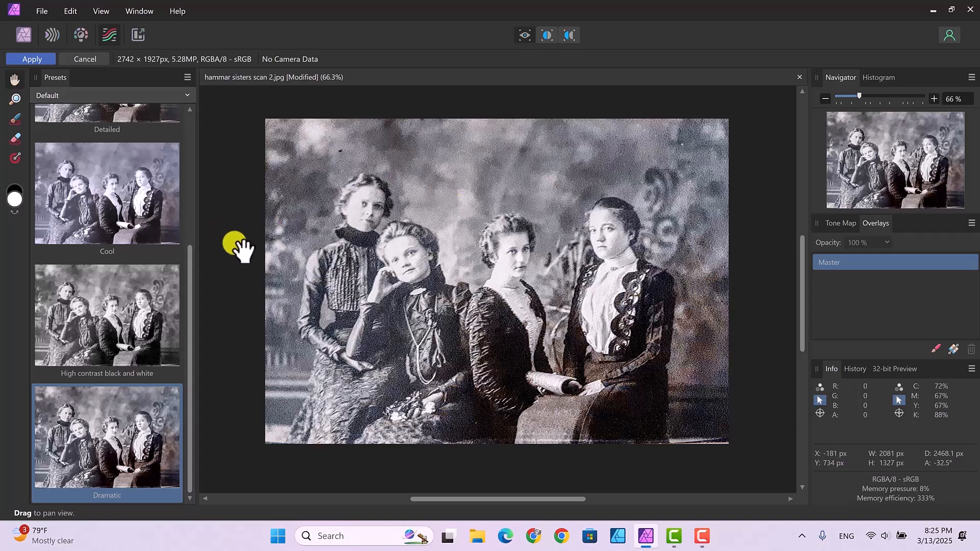
# - Compare the High contrast black and white preset with Cool and choose High contrast black and white
pyautogui.click(107, 304)
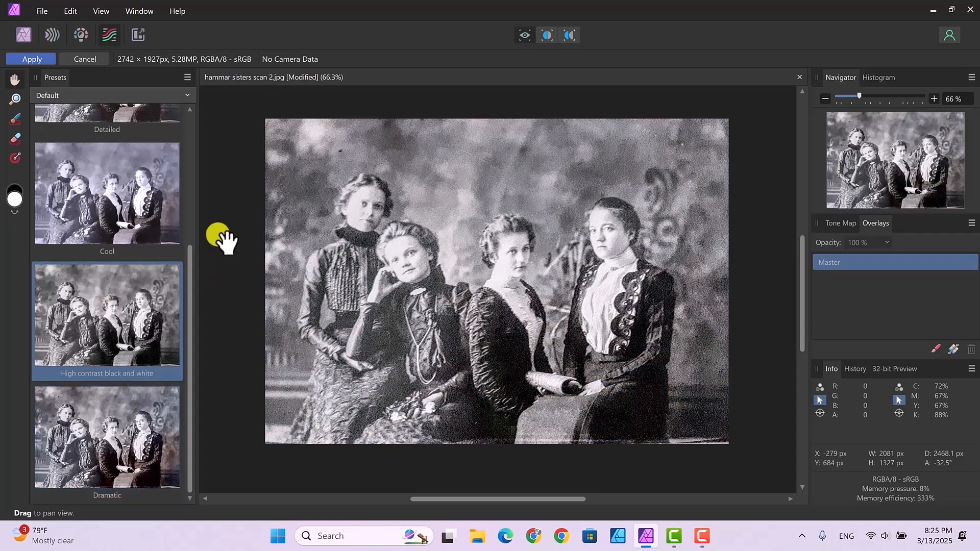
pyautogui.click(135, 213)
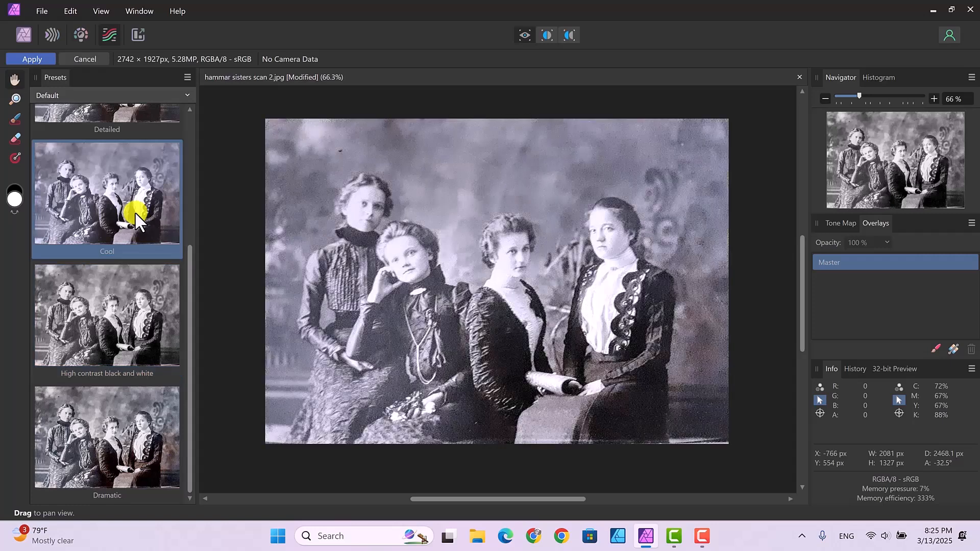
pyautogui.click(116, 319)
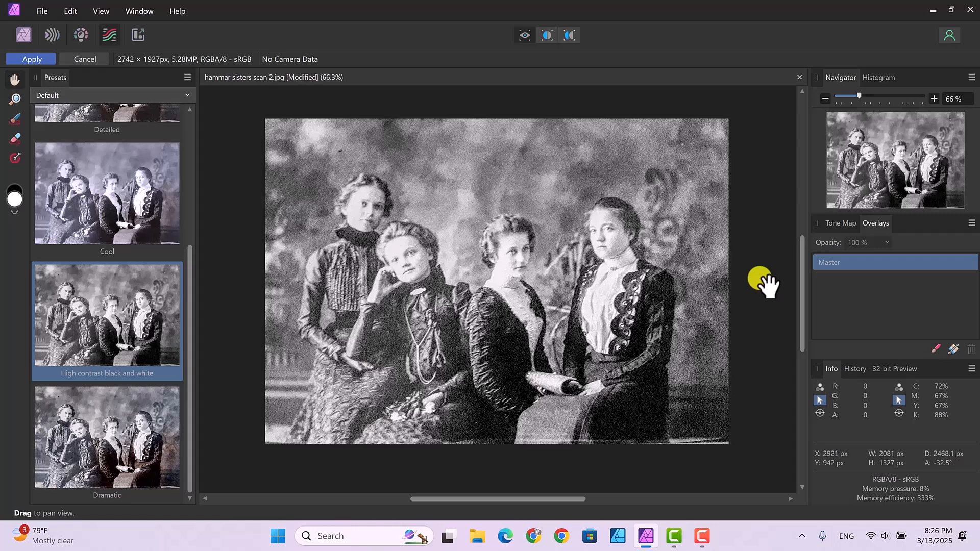
# - Set the tone map's Tone Compression to 0 %
pyautogui.click(839, 223)
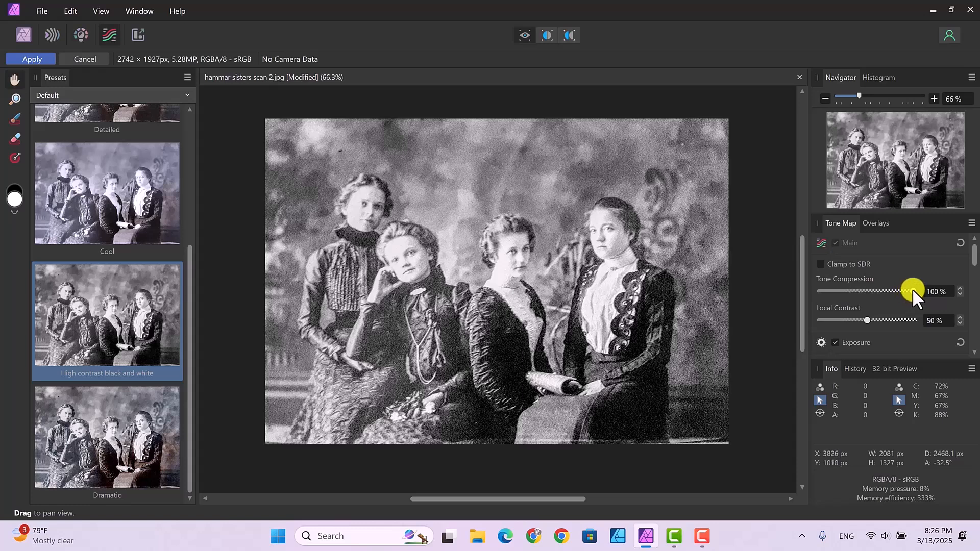
pyautogui.moveTo(912, 289); pyautogui.dragTo(816, 294)
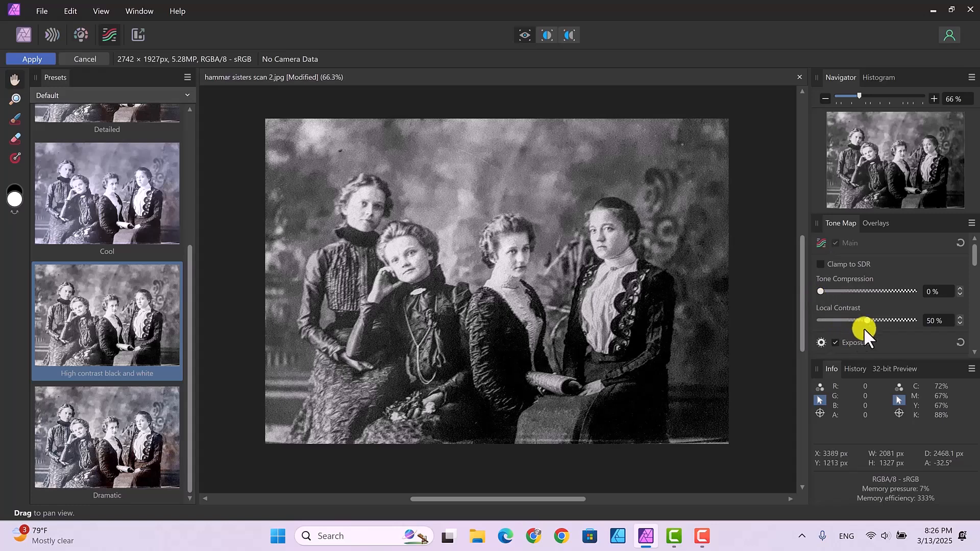
# - Set the tone map's Local Contrast to 0 % and turn off the Curves adjustment
pyautogui.moveTo(869, 320); pyautogui.dragTo(816, 314)
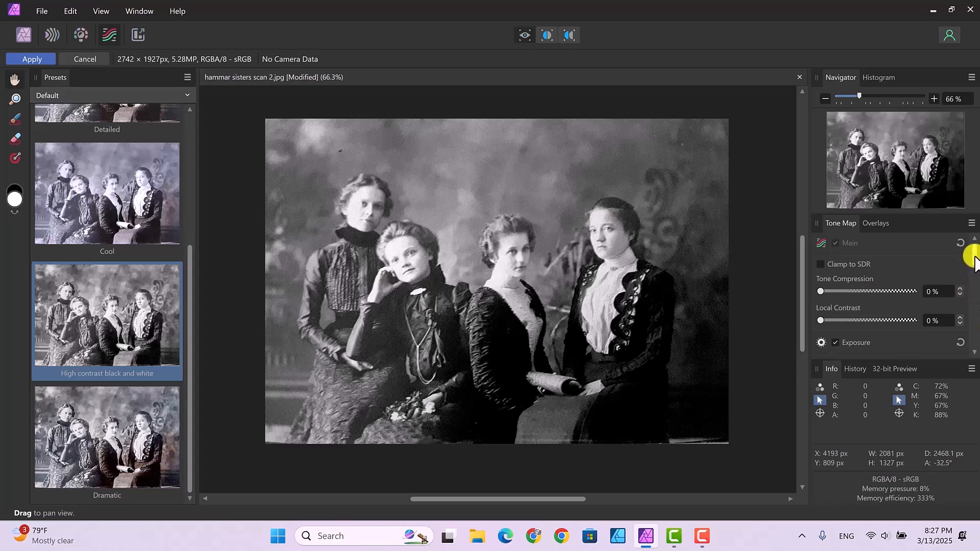
pyautogui.moveTo(974, 261); pyautogui.dragTo(973, 311)
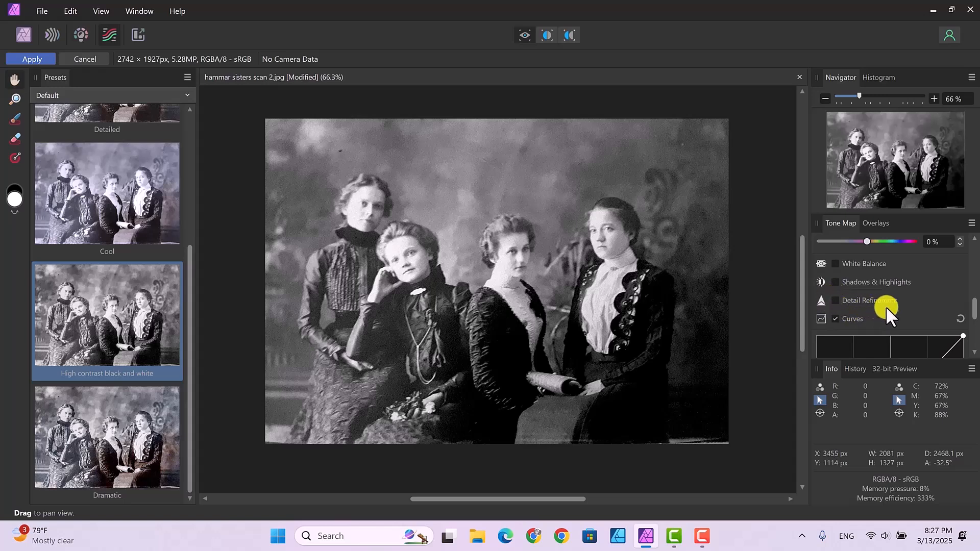
pyautogui.click(836, 314)
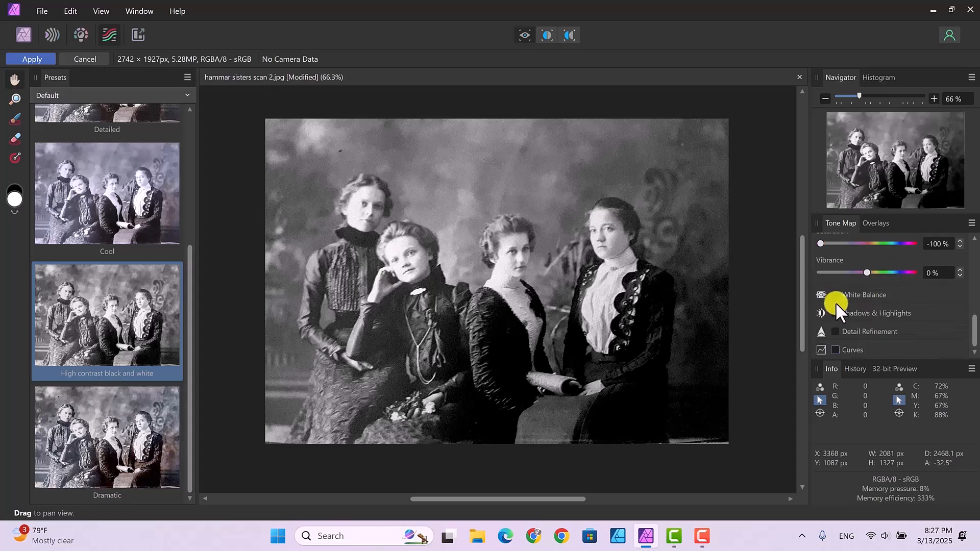
# - Enable Detail Refinement with Radius 32 % and Amount about 82 %, and apply the tone mapping
pyautogui.click(835, 331)
pyautogui.scroll(-3, 973, 314)
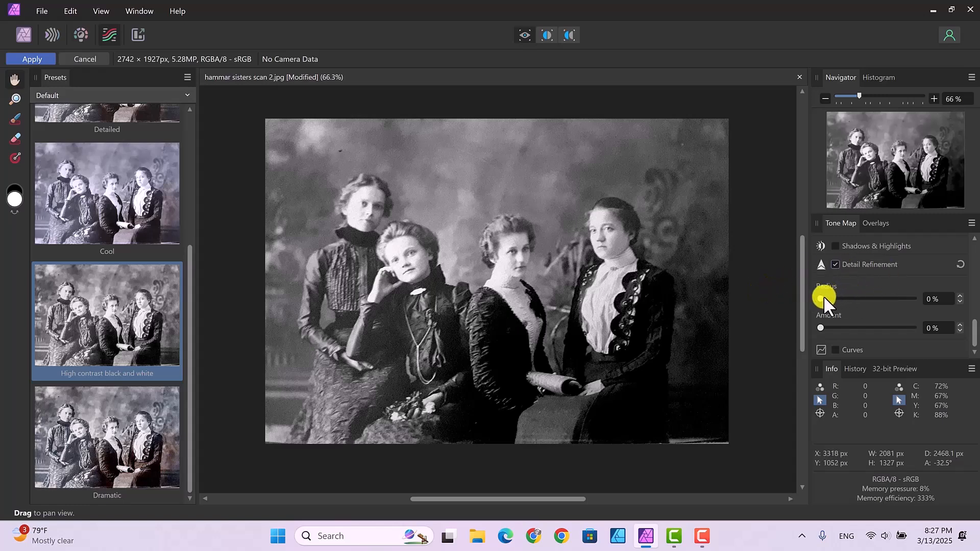
pyautogui.moveTo(820, 298); pyautogui.dragTo(896, 332)
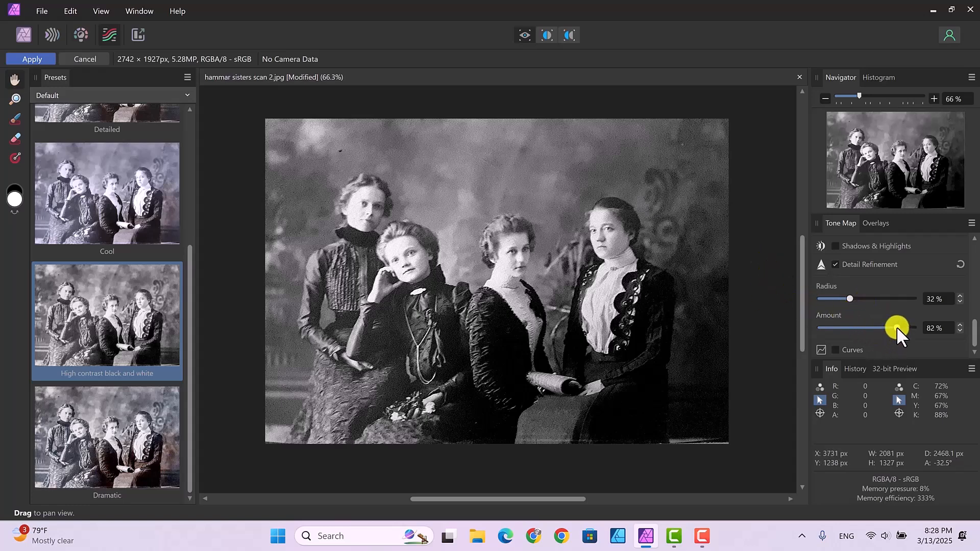
pyautogui.moveTo(897, 327); pyautogui.dragTo(903, 328)
pyautogui.click(30, 57)
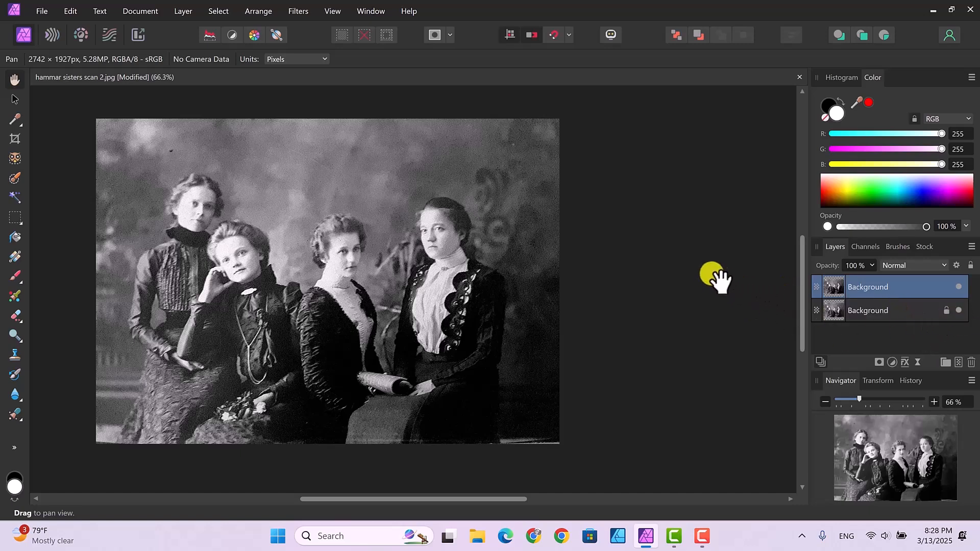
# - Compare the tone-mapped photo with the original by repeatedly hiding and showing the upper Background layer
pyautogui.click(960, 286)
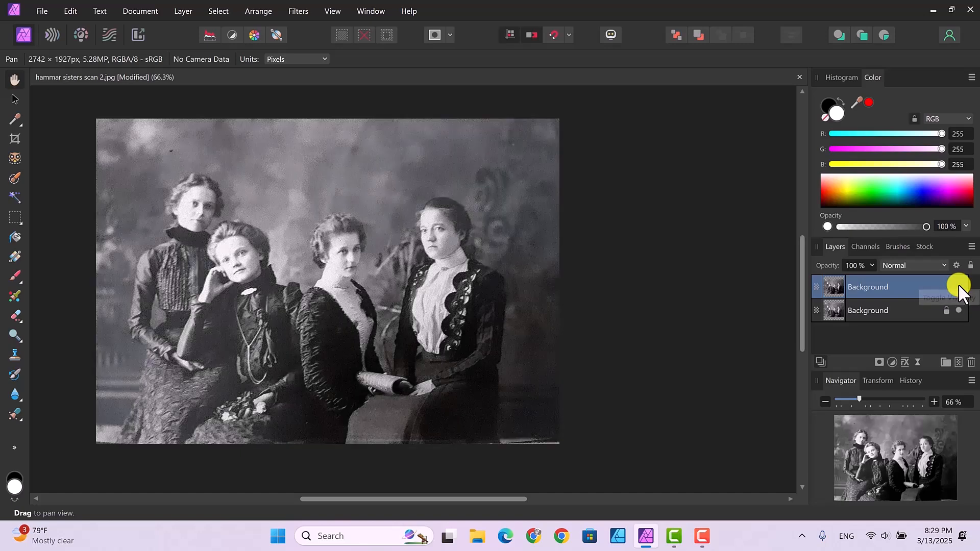
pyautogui.click(960, 286)
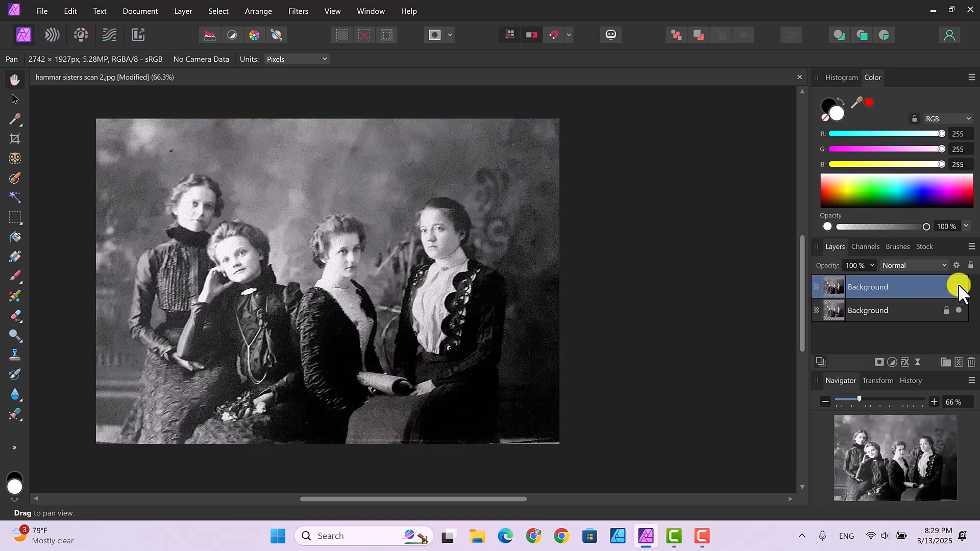
pyautogui.click(959, 287)
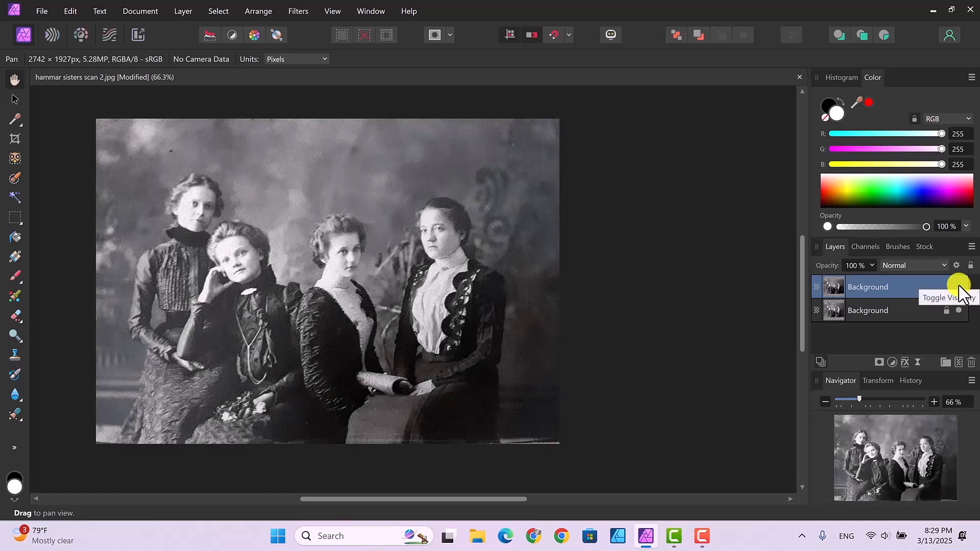
pyautogui.click(960, 287)
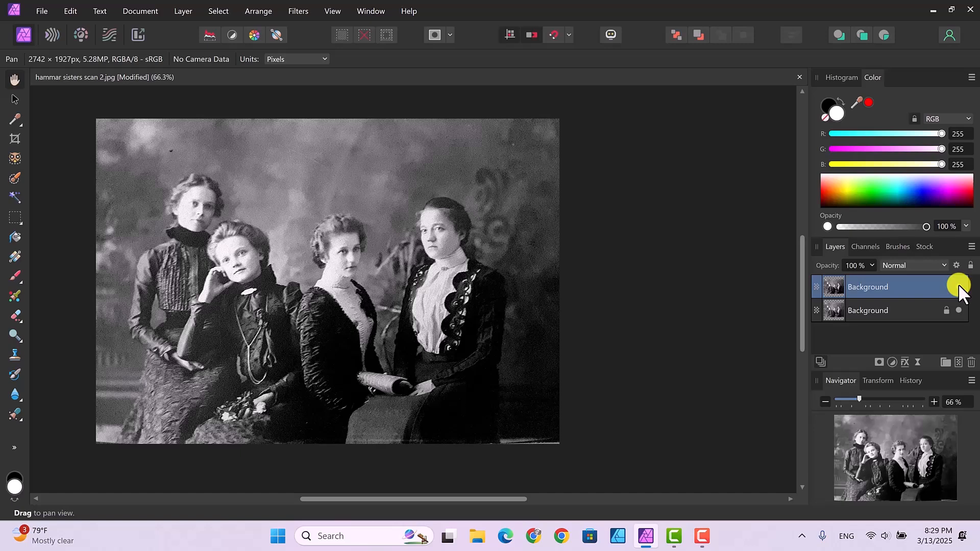
pyautogui.click(958, 286)
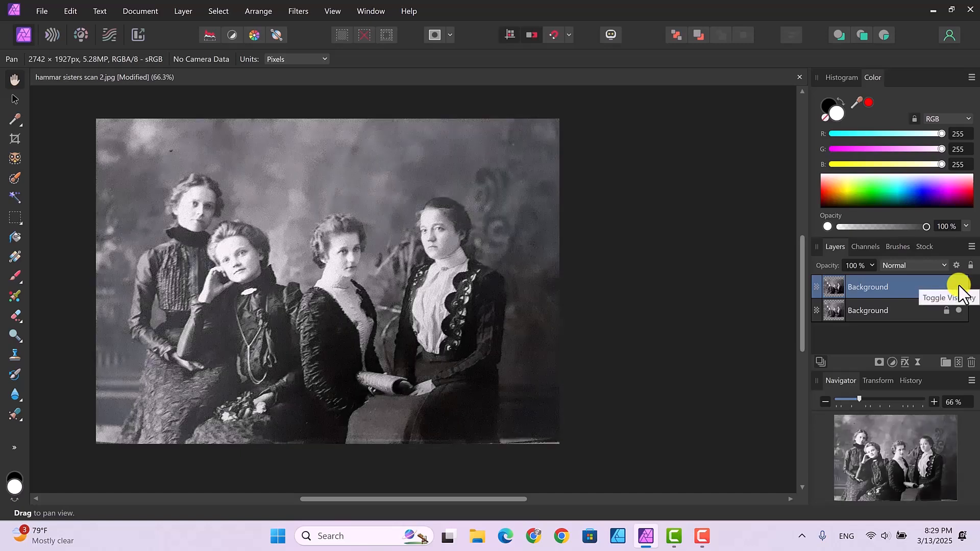
pyautogui.click(959, 287)
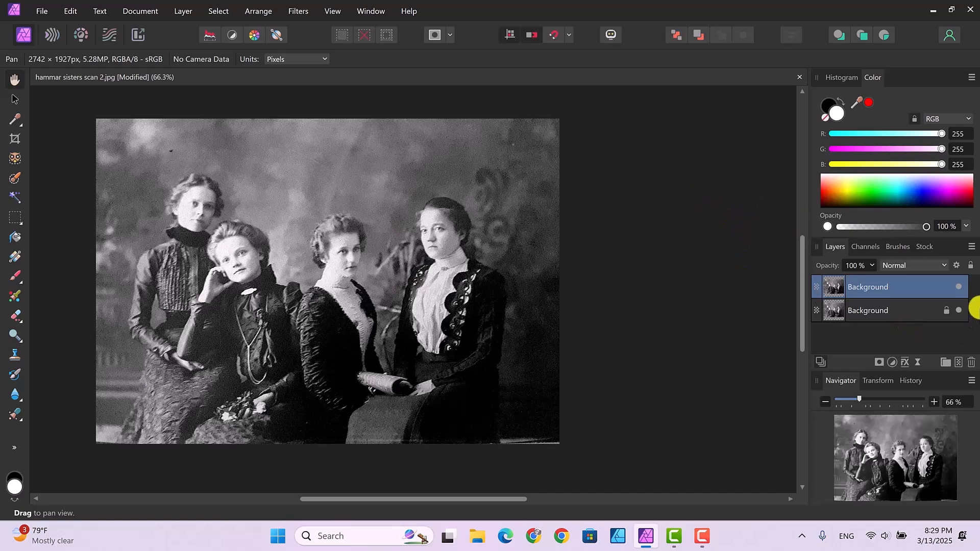
pyautogui.click(958, 286)
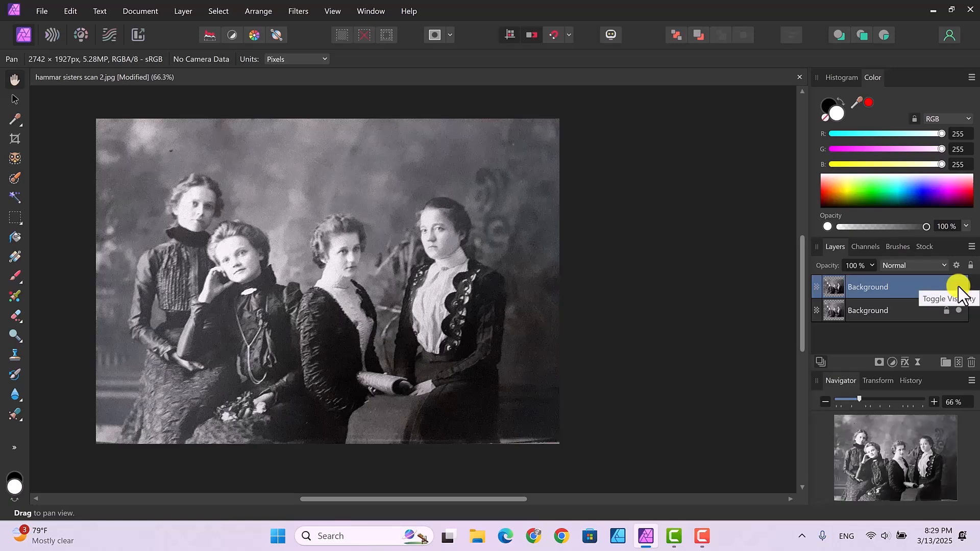
pyautogui.click(958, 287)
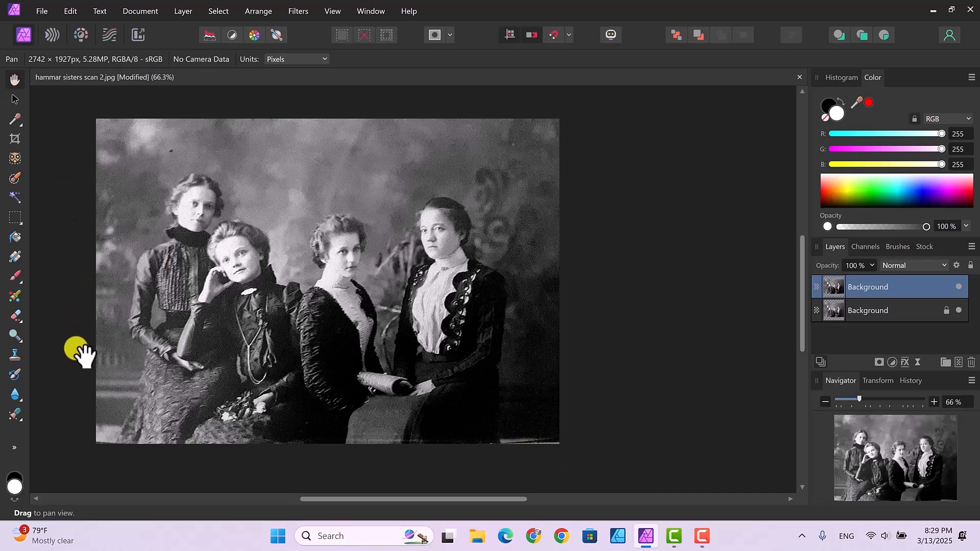
# - Remove the dark spot above the standing woman's head and the light lines along the photo's lower edge with the Inpainting Brush Tool
pyautogui.click(20, 416)
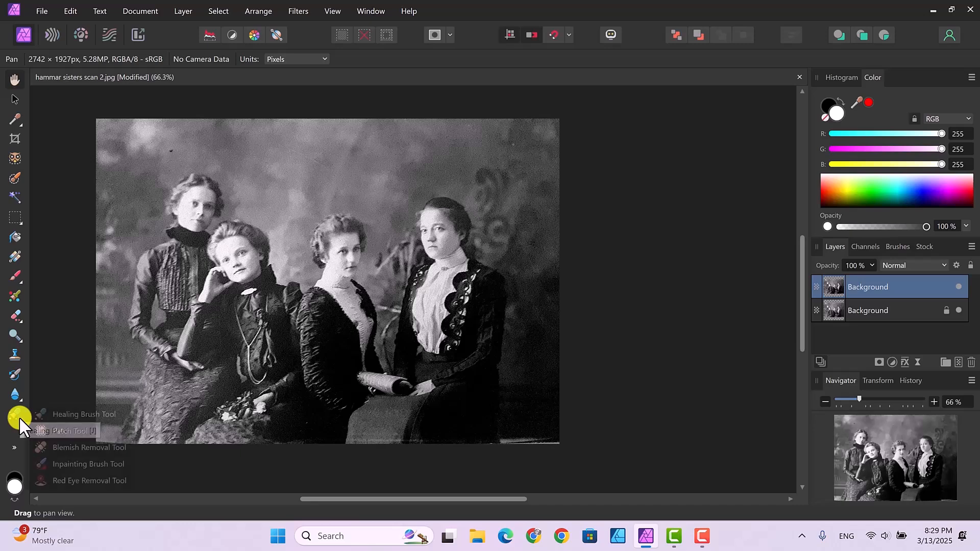
pyautogui.click(72, 463)
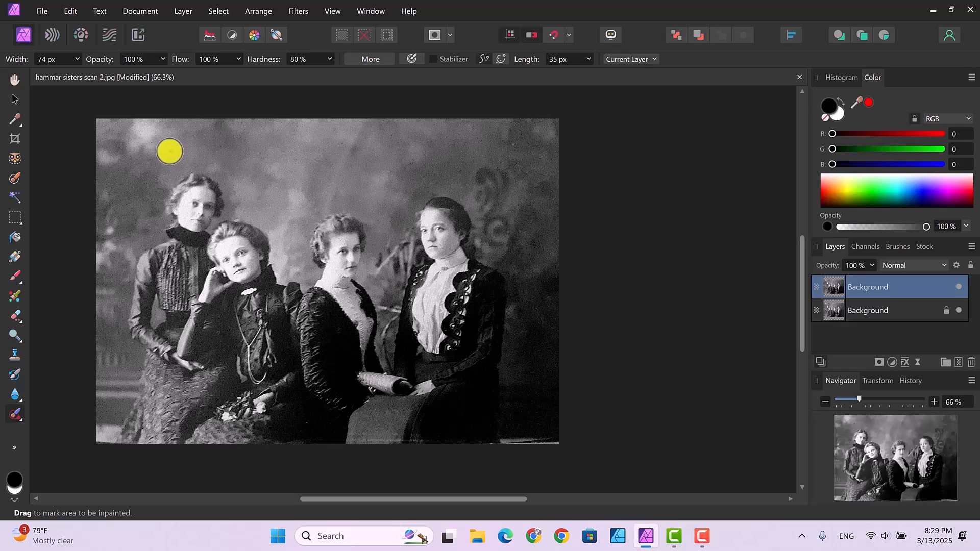
pyautogui.click(169, 151)
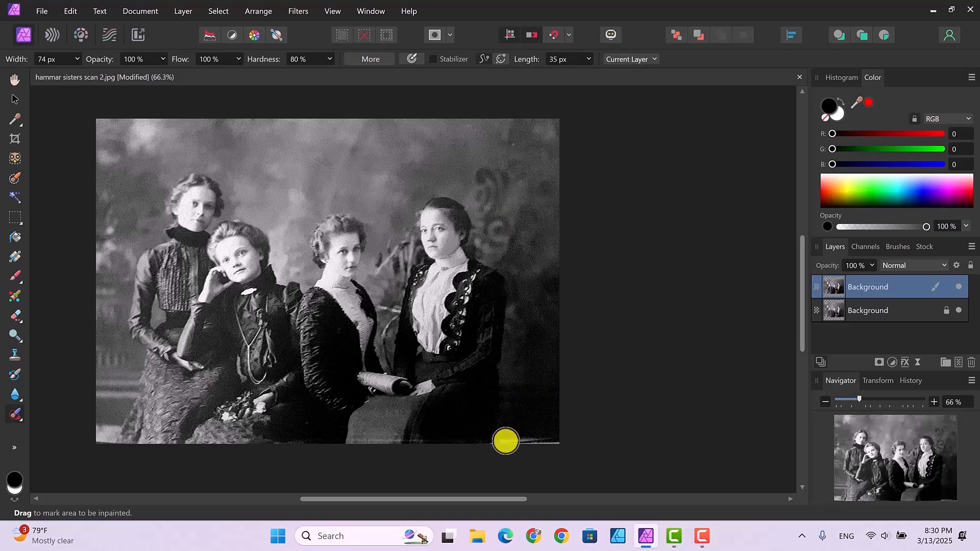
pyautogui.moveTo(506, 441)
pyautogui.mouseDown()
pyautogui.moveTo(560, 444)
pyautogui.moveTo(590, 461)
pyautogui.mouseUp()
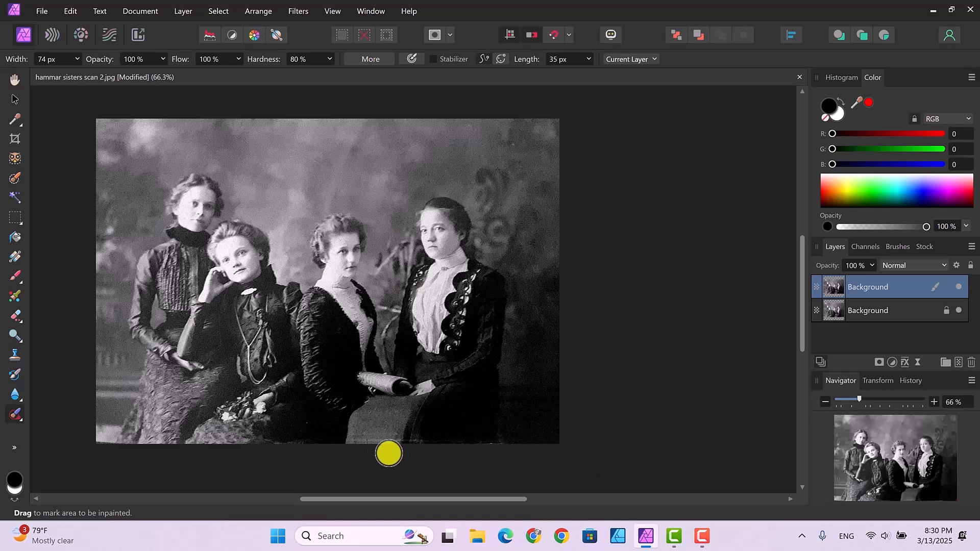
pyautogui.moveTo(352, 441); pyautogui.dragTo(396, 442)
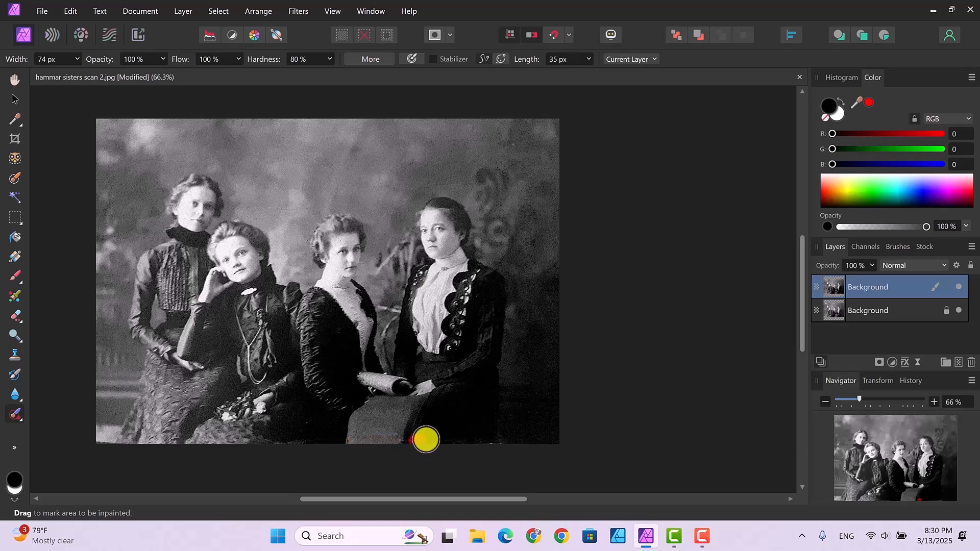
pyautogui.click(416, 439)
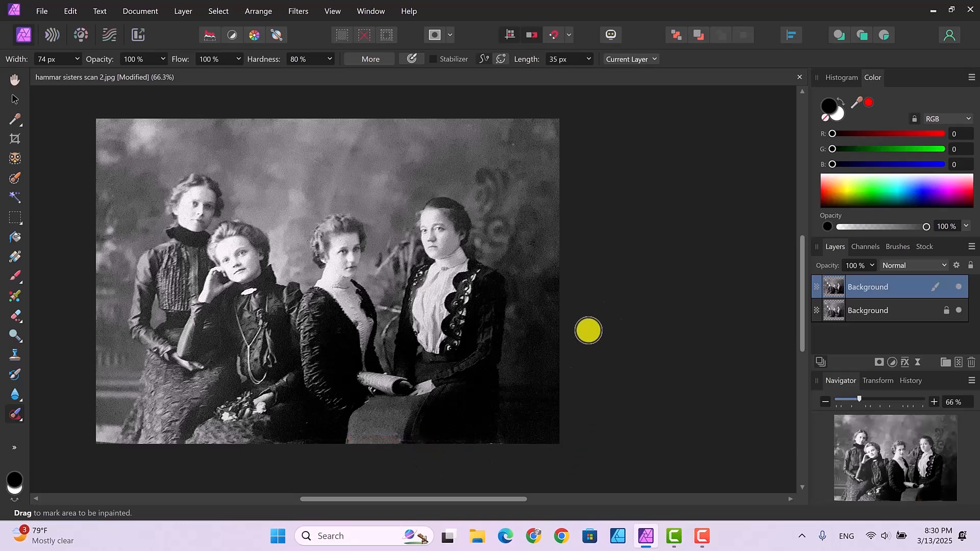